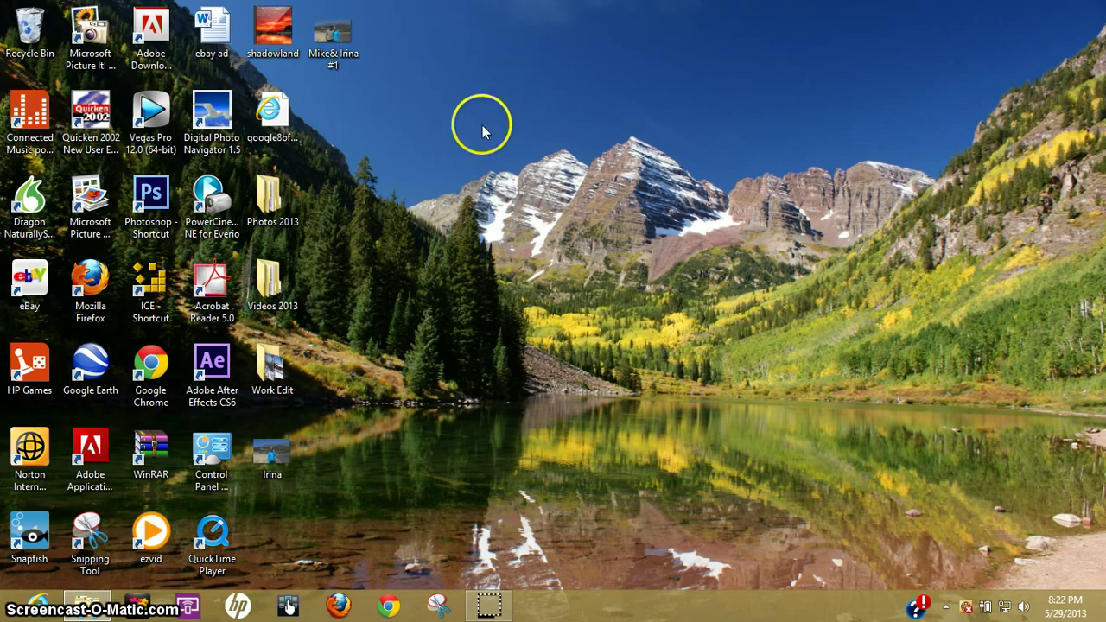
# Browse the Start screen, return to the Desktop and bring up the Settings charm.
pyautogui.press('super')
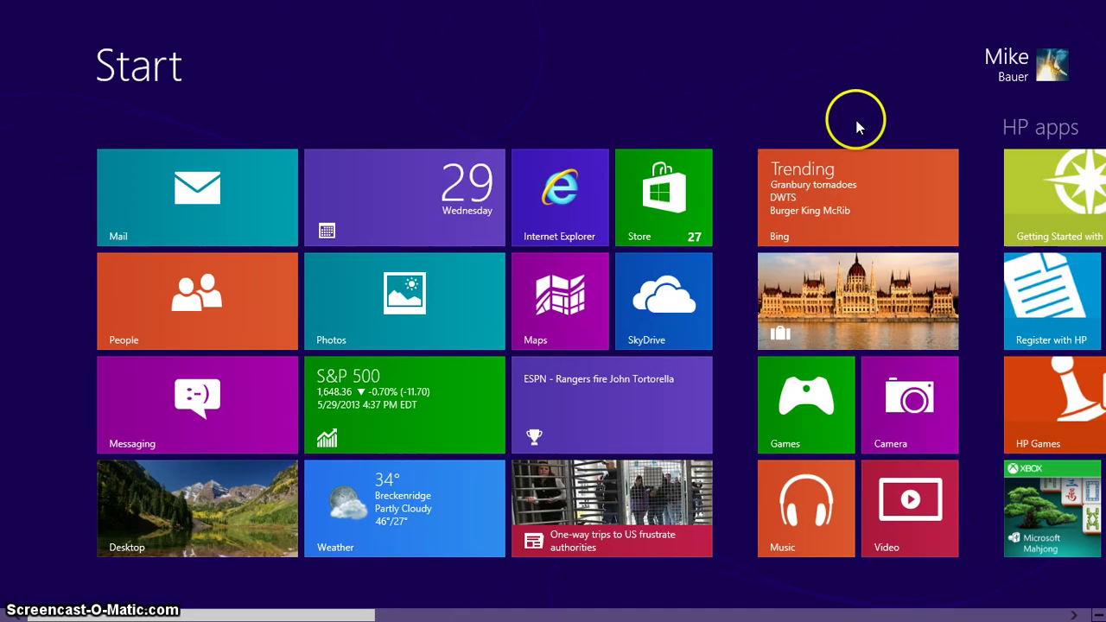
pyautogui.scroll(-5, 853, 129)
pyautogui.scroll(-5, 846, 142)
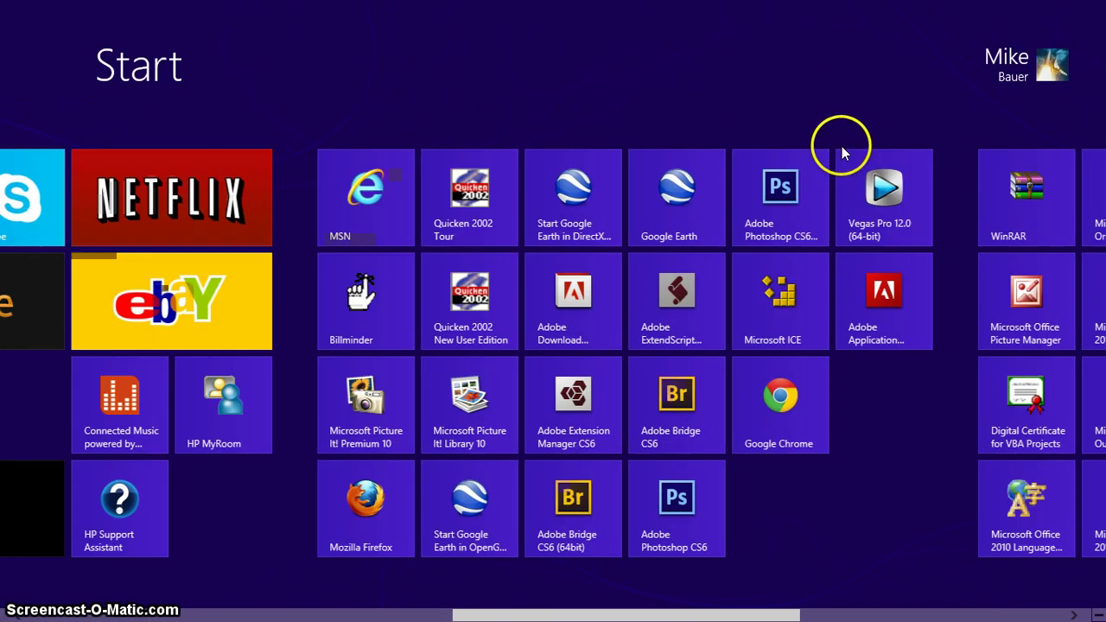
pyautogui.scroll(5, 838, 145)
pyautogui.scroll(5, 834, 147)
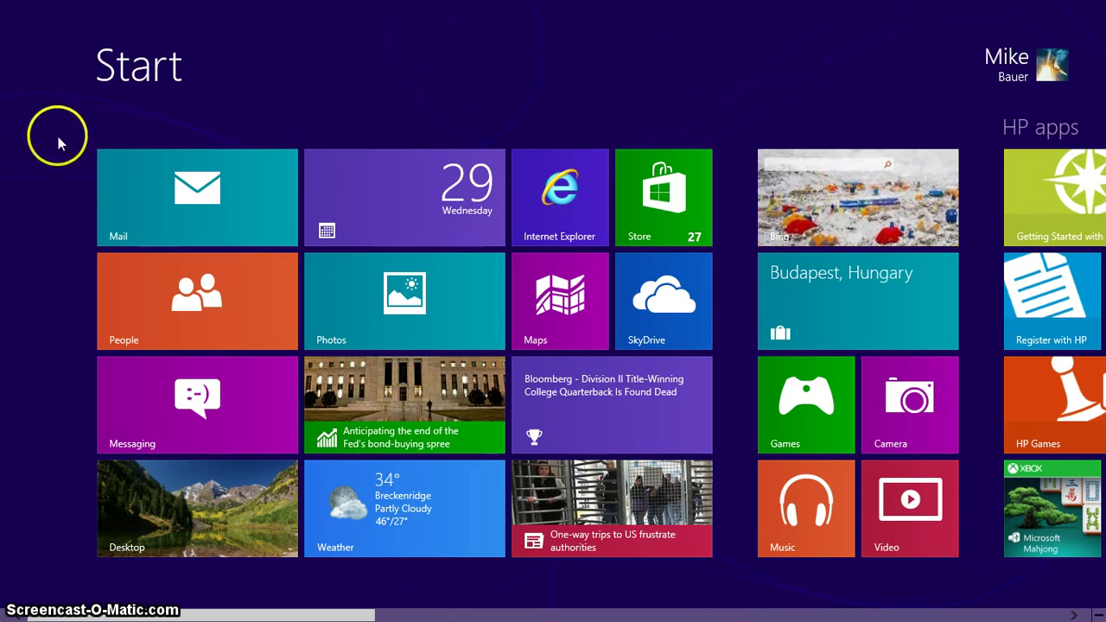
pyautogui.click(183, 520)
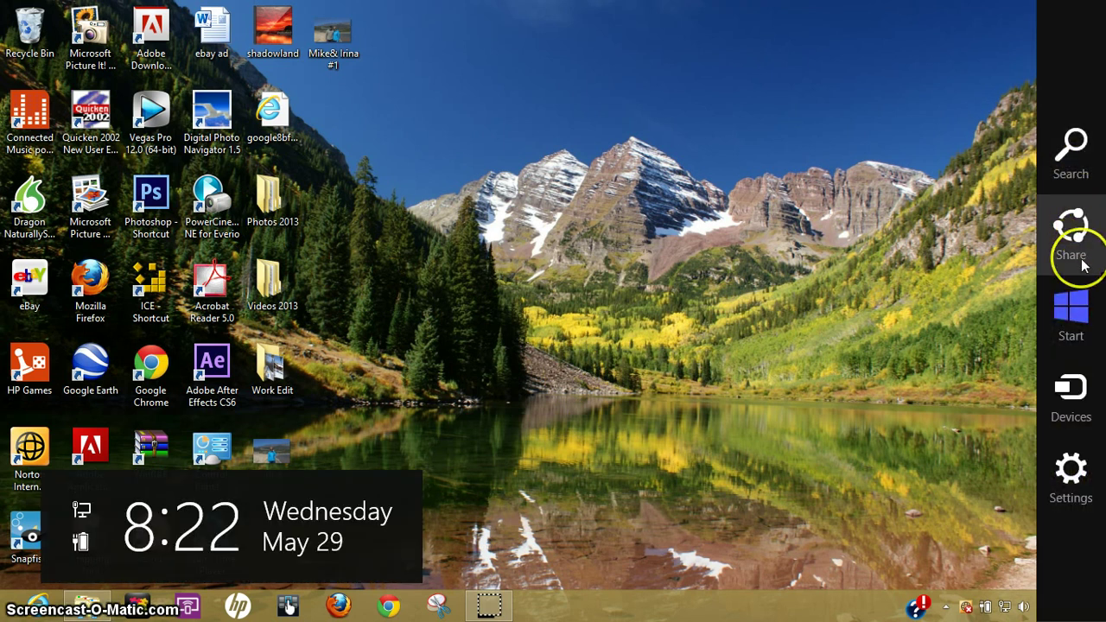
pyautogui.click(1071, 471)
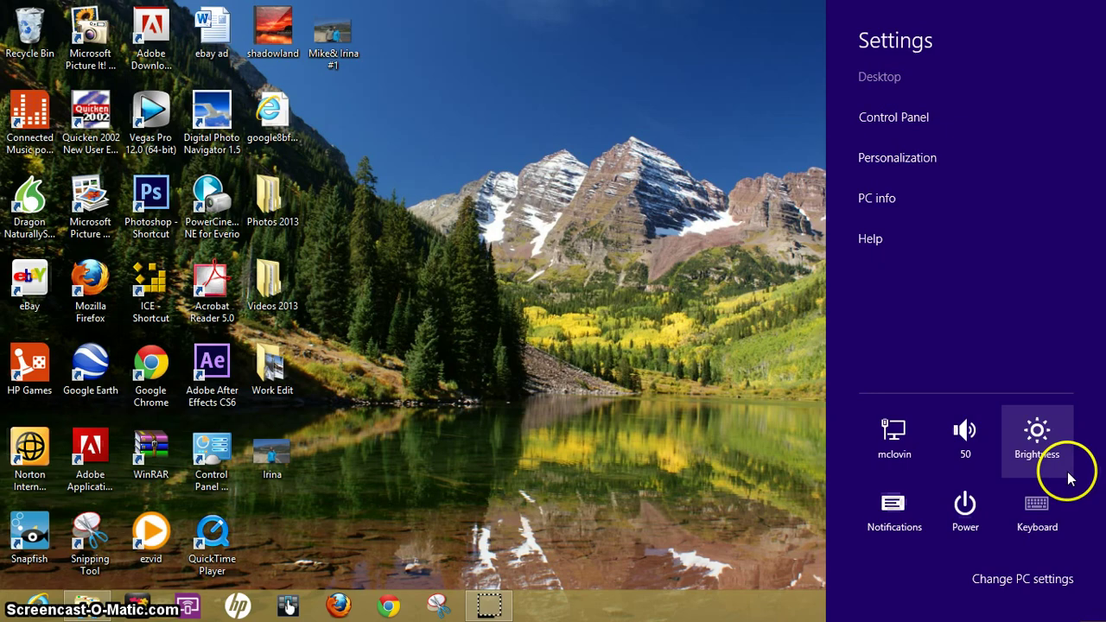
# Open PC settings, compare lock screen pictures and set the city tunnel photo.
pyautogui.click(995, 582)
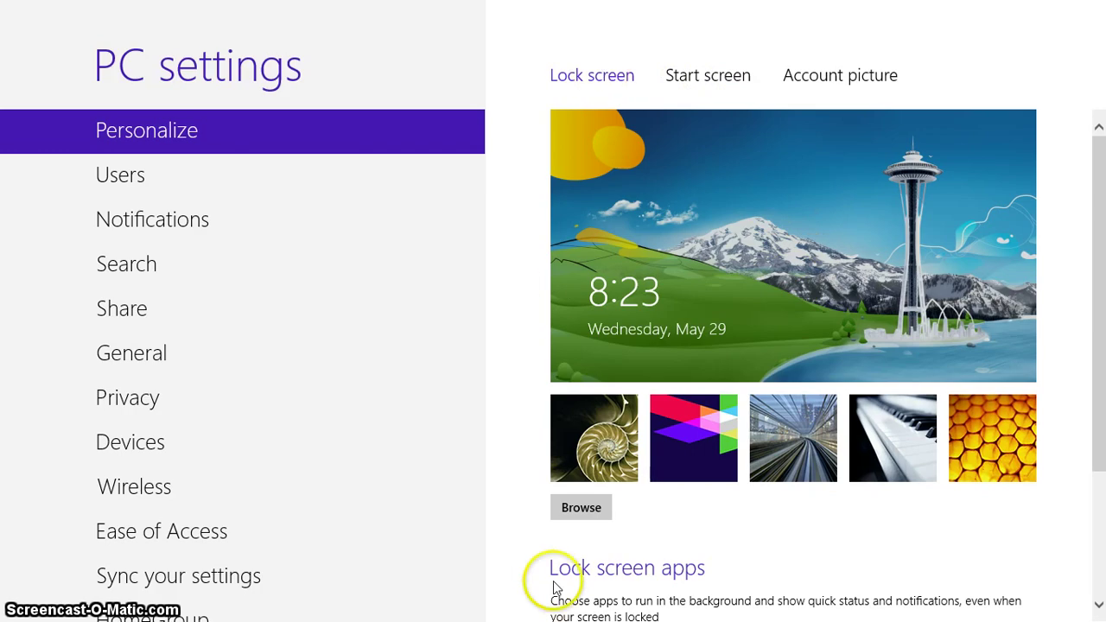
pyautogui.click(592, 444)
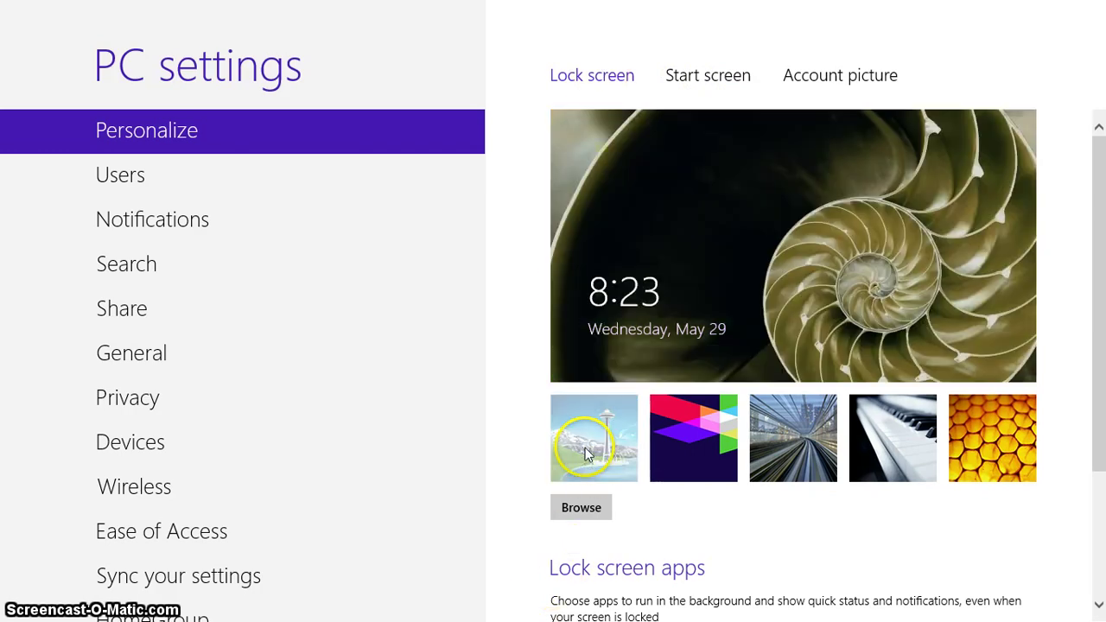
pyautogui.click(700, 455)
pyautogui.click(782, 432)
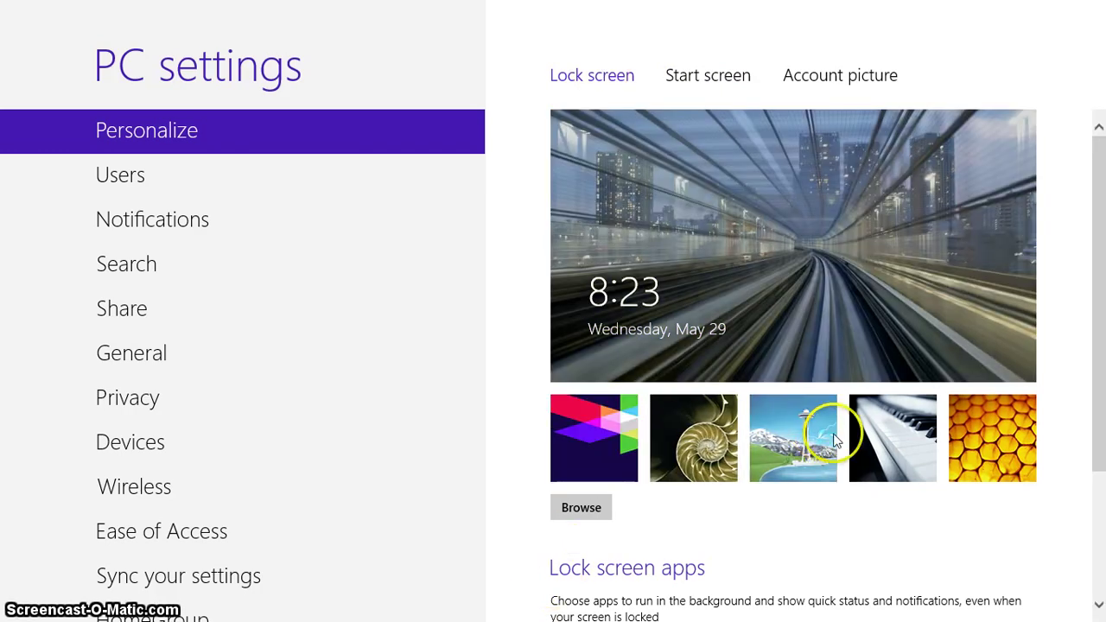
pyautogui.click(866, 438)
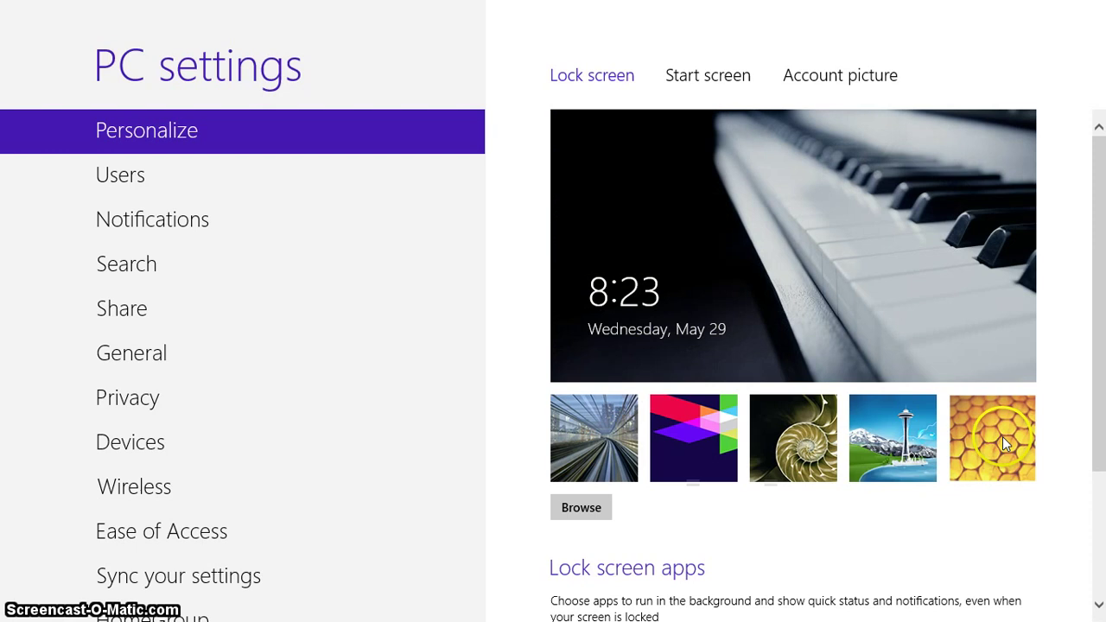
pyautogui.click(1002, 437)
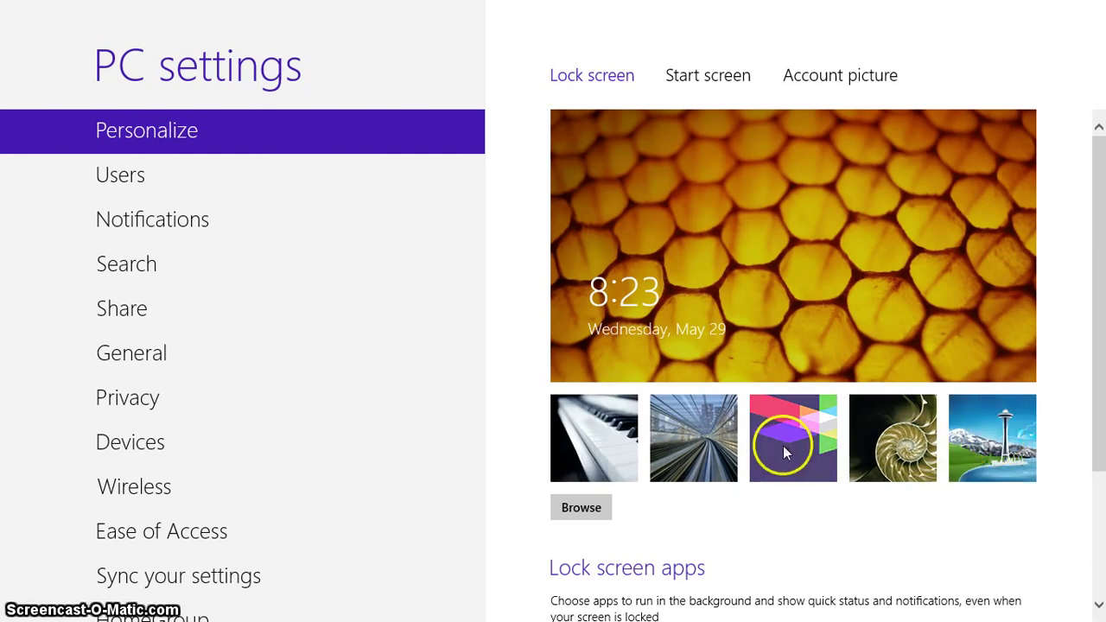
pyautogui.click(714, 447)
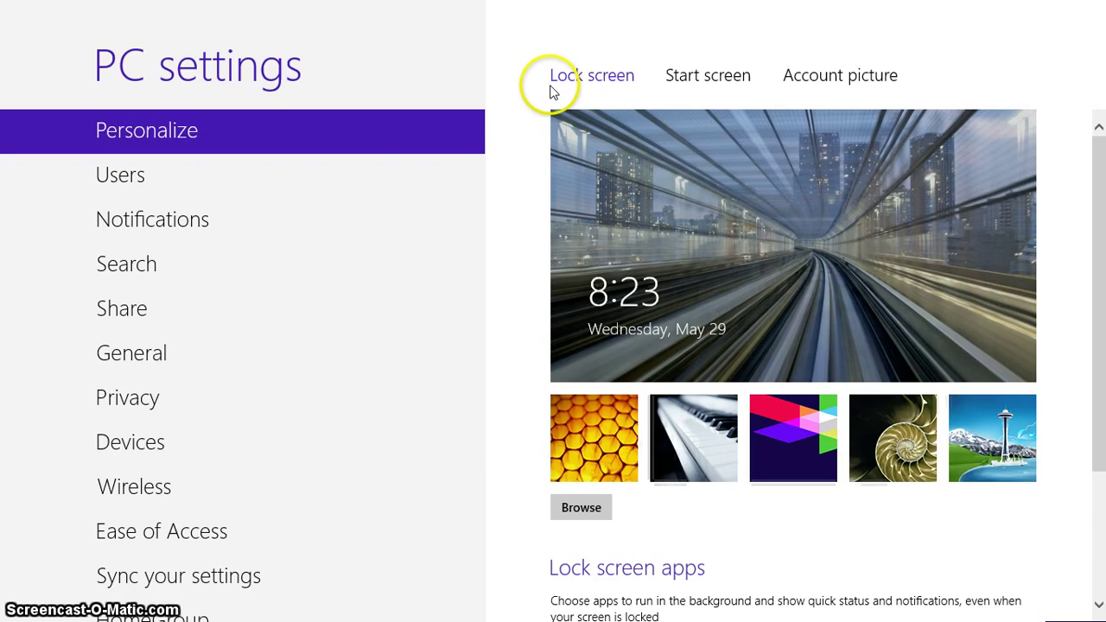
# Try several Start screen patterns and settle on the purple crystal geometric background.
pyautogui.click(707, 75)
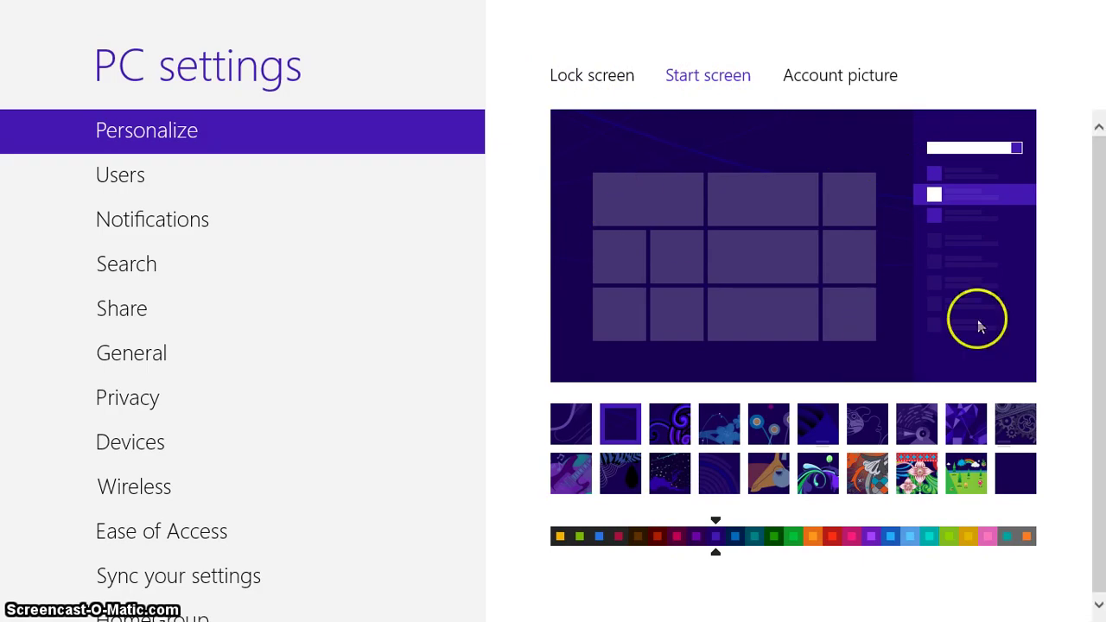
pyautogui.click(670, 425)
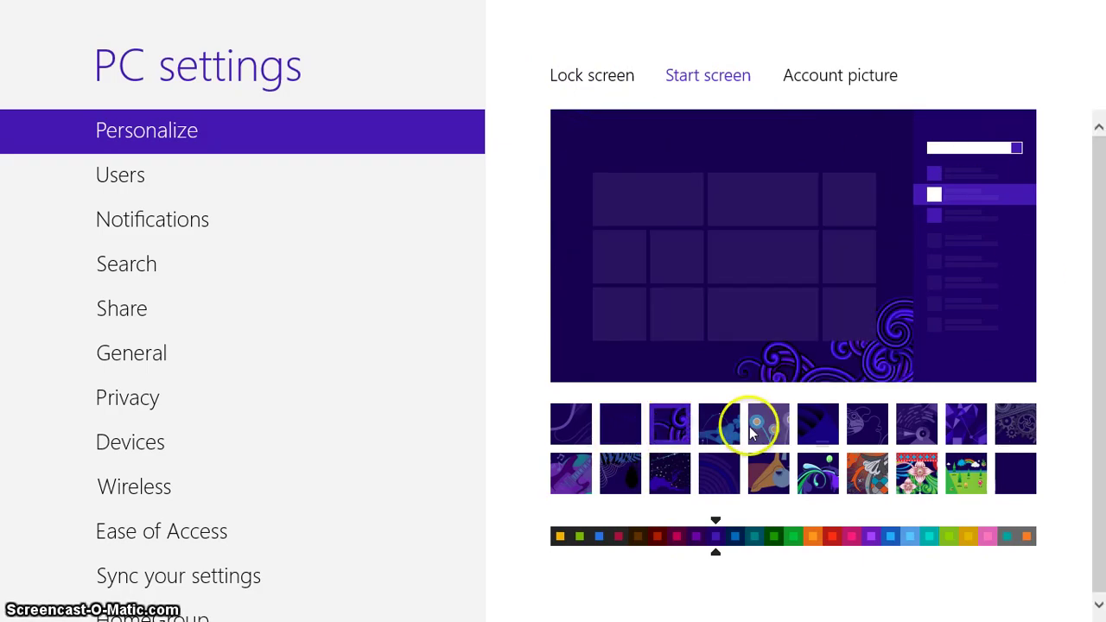
pyautogui.click(754, 427)
pyautogui.click(856, 424)
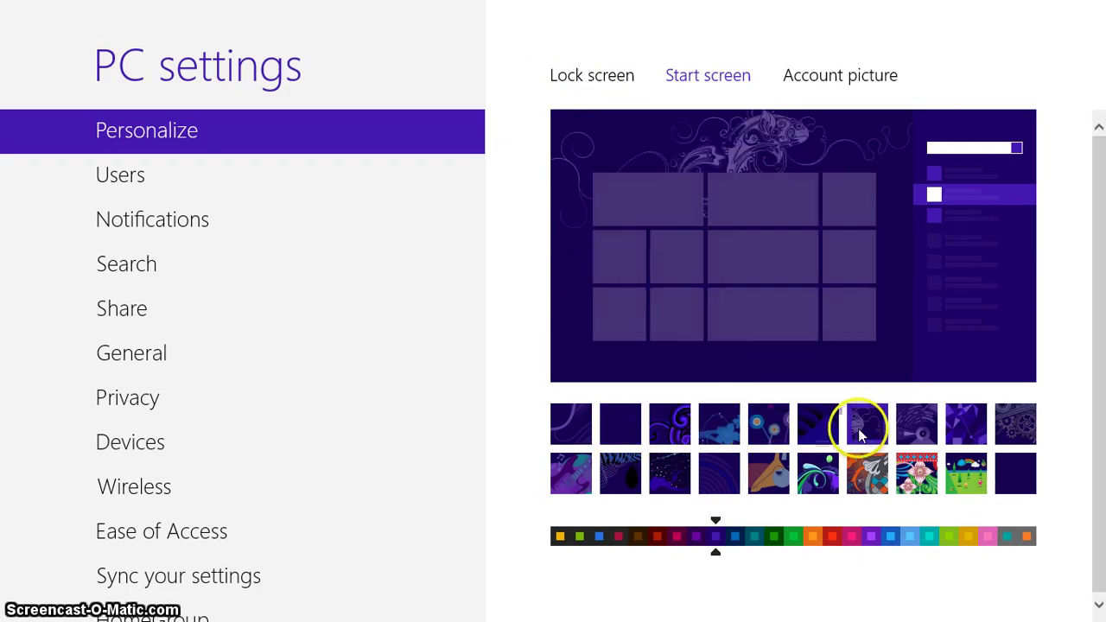
pyautogui.click(922, 424)
pyautogui.click(966, 430)
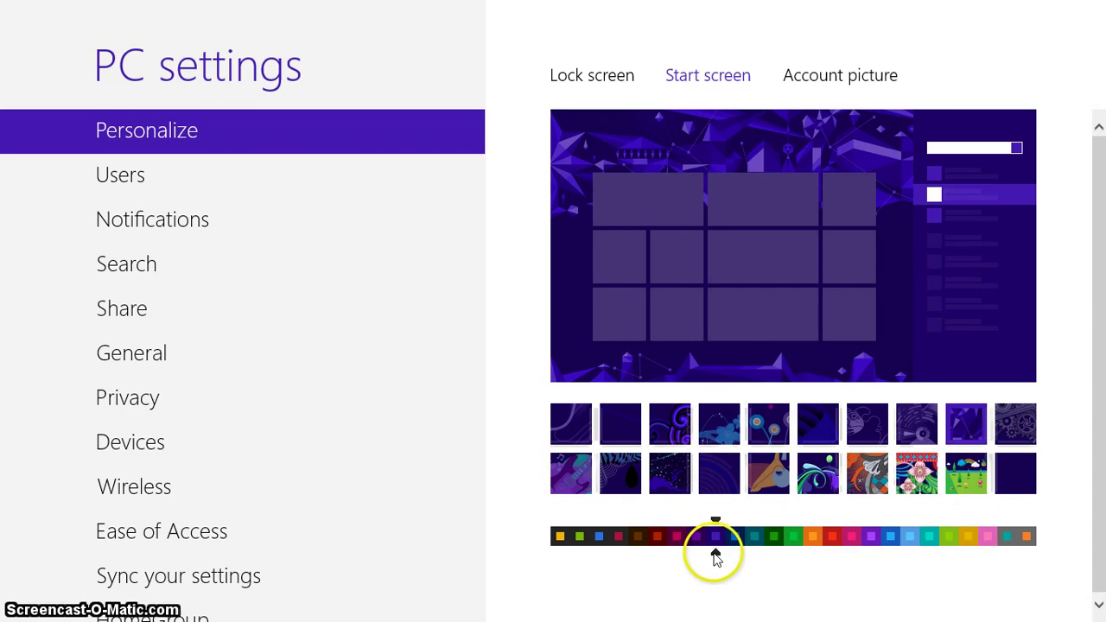
pyautogui.moveTo(715, 553)
pyautogui.mouseDown()
pyautogui.moveTo(1015, 565)
pyautogui.moveTo(870, 570)
pyautogui.moveTo(555, 549)
pyautogui.moveTo(614, 560)
pyautogui.moveTo(715, 552)
pyautogui.mouseUp()
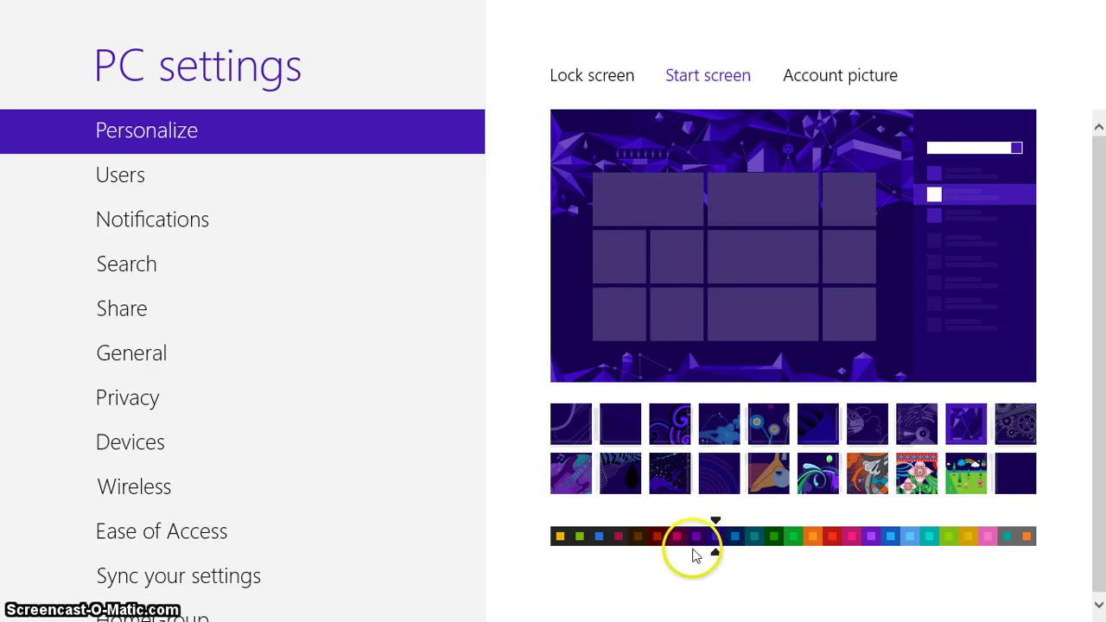
pyautogui.click(1012, 427)
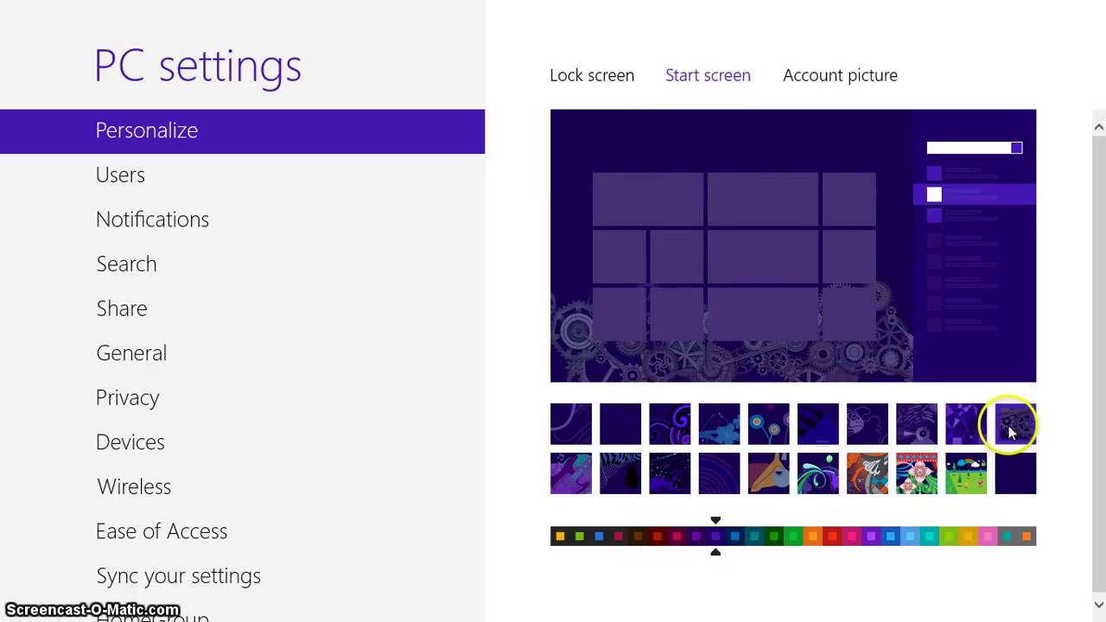
pyautogui.click(963, 425)
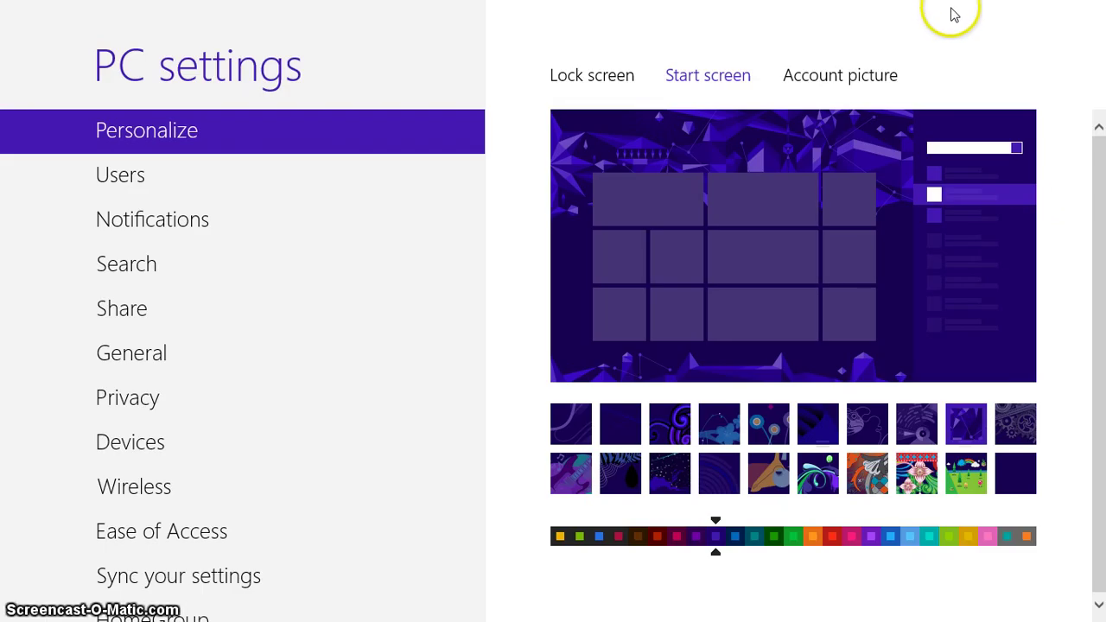
pyautogui.click(836, 80)
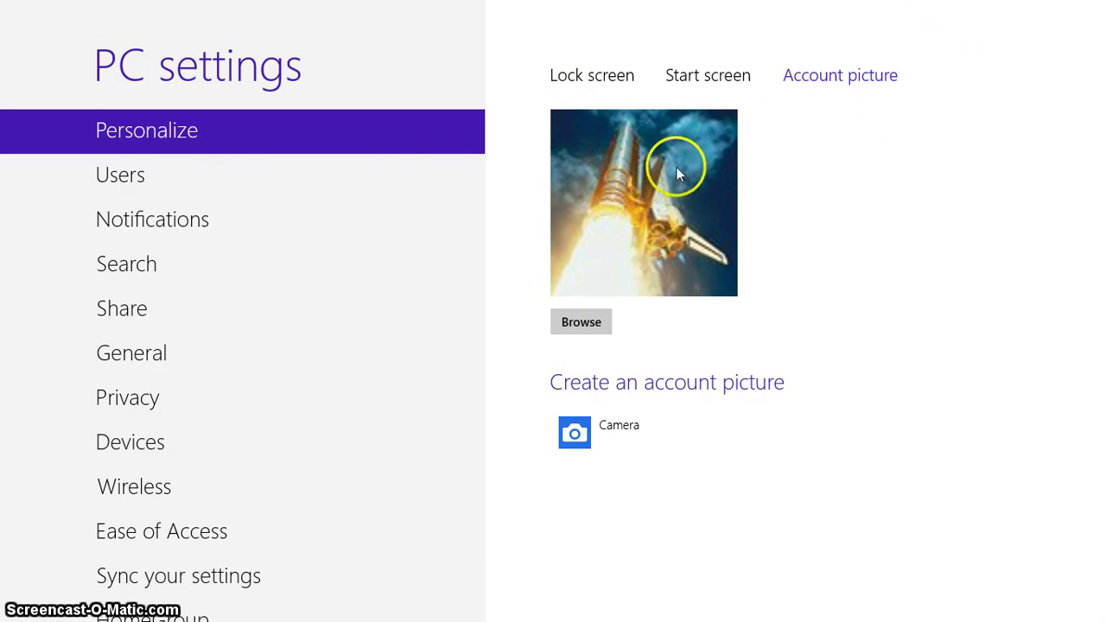
# Close PC settings to view the purple Start screen, then return to the Desktop.
pyautogui.click(577, 74)
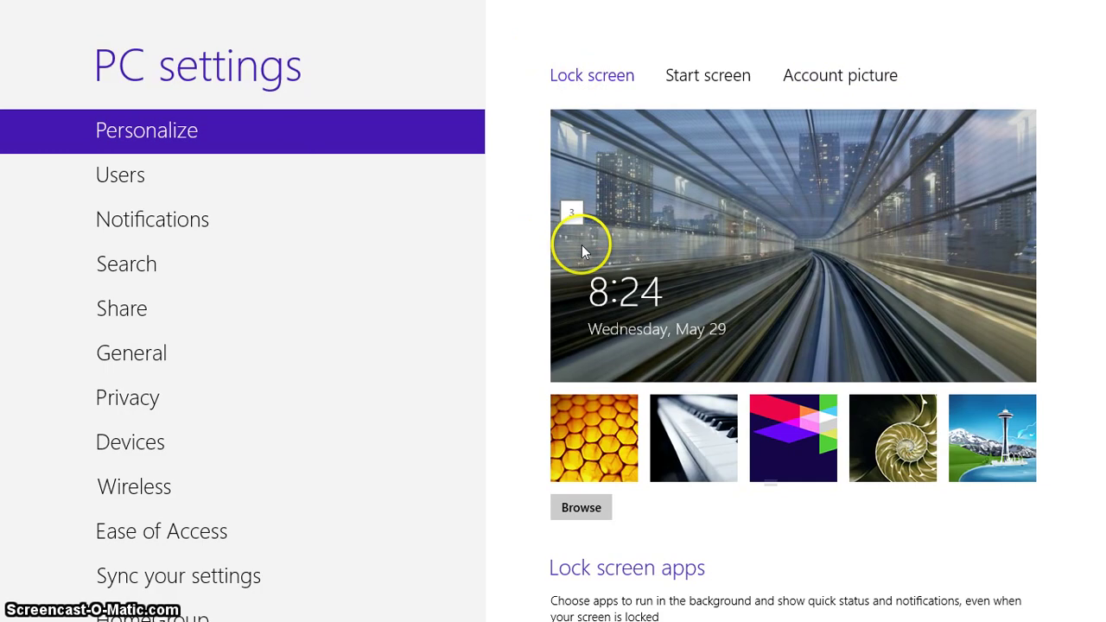
pyautogui.press('super')
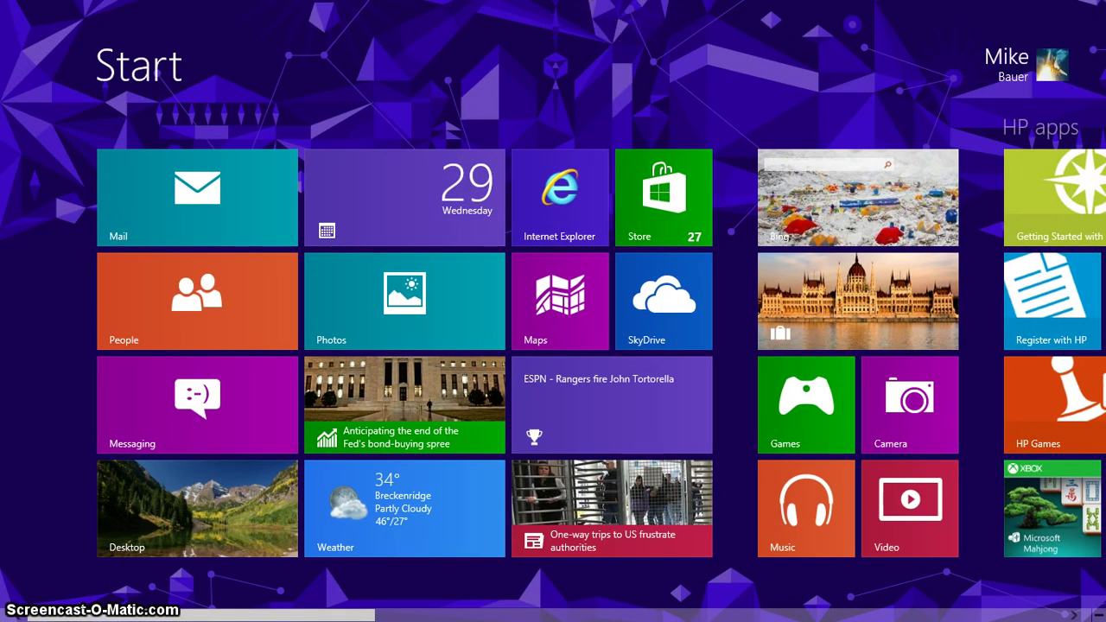
pyautogui.click(217, 493)
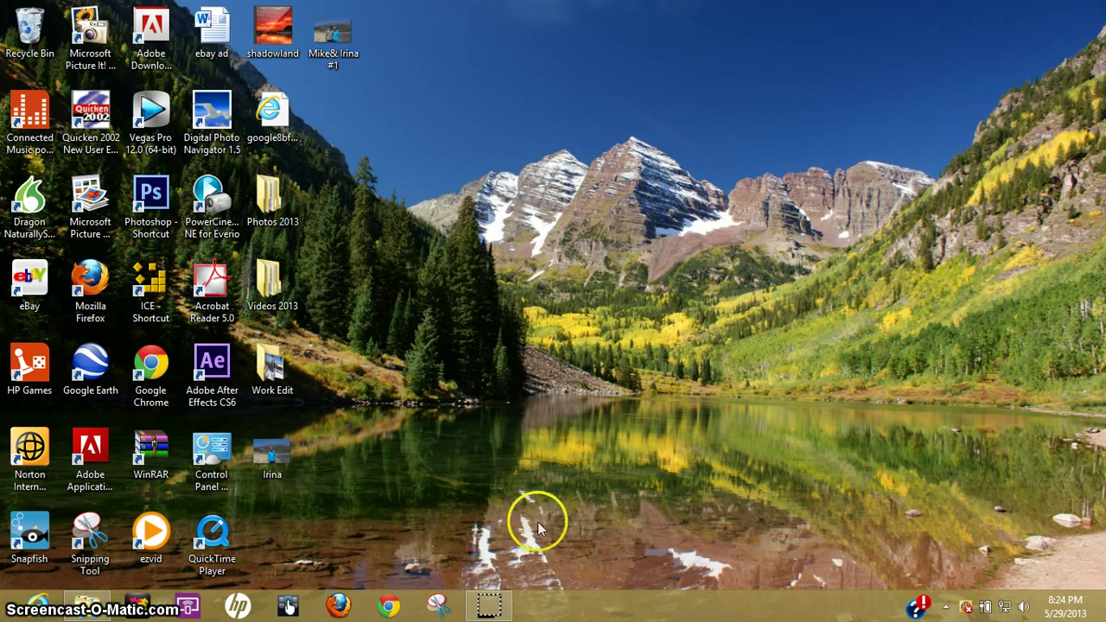
# Open the Live Photos folder and make Colorado Winter Evening the desktop background.
pyautogui.click(90, 607)
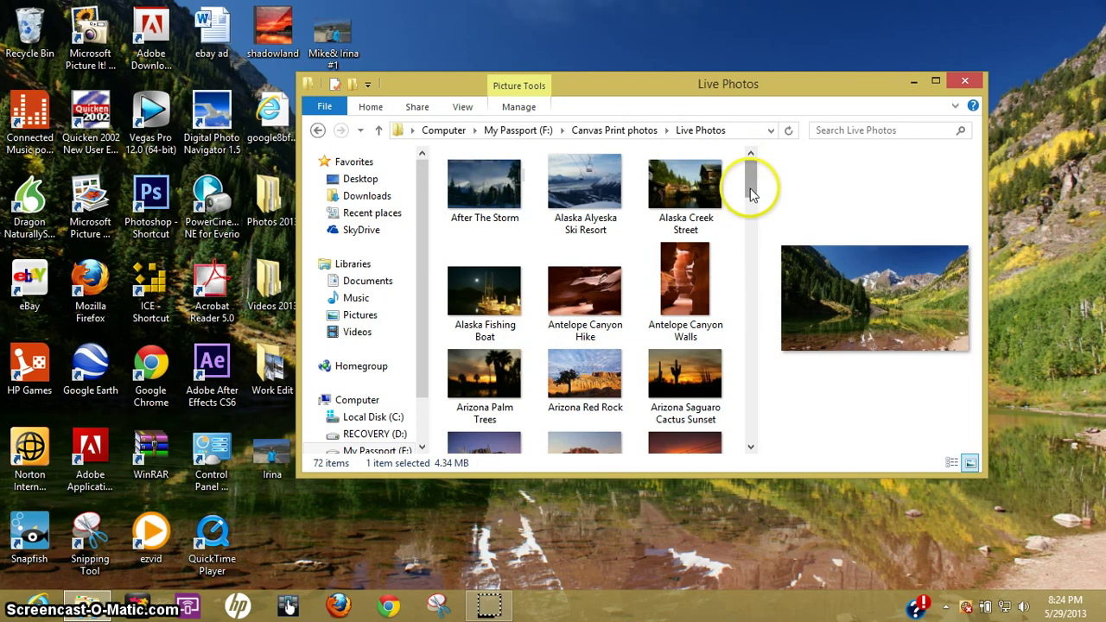
pyautogui.moveTo(750, 194); pyautogui.dragTo(751, 328)
pyautogui.click(458, 294)
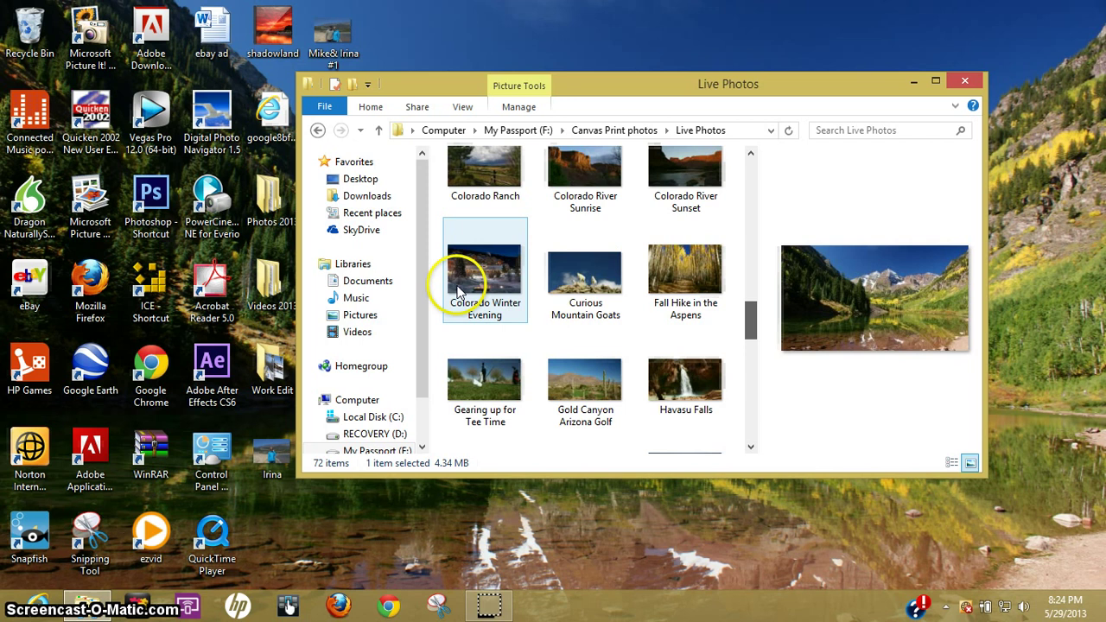
pyautogui.click(472, 273)
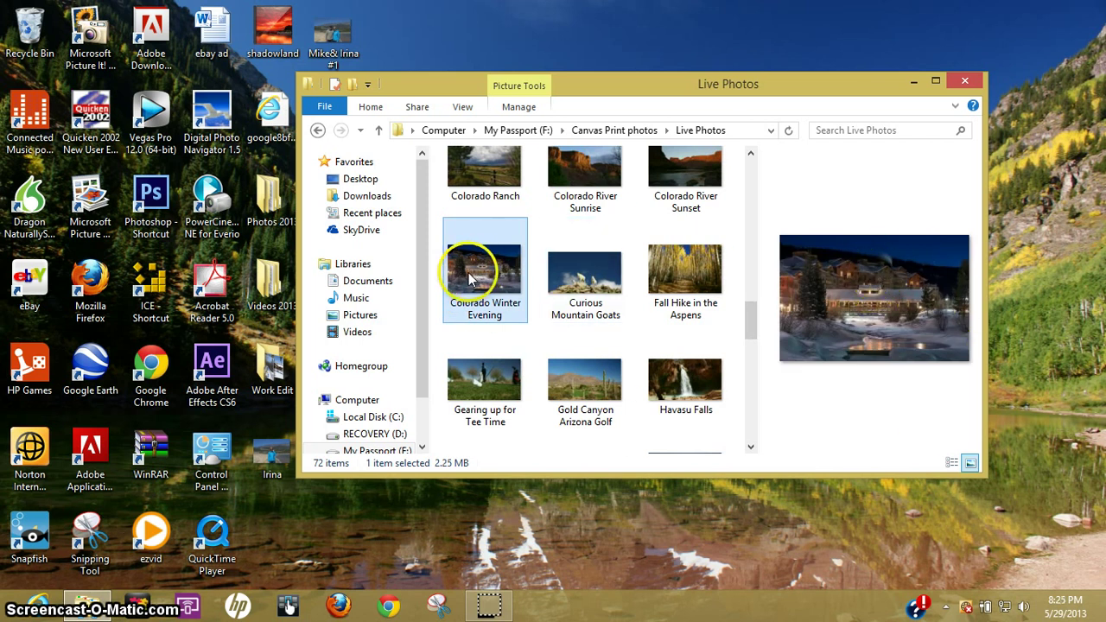
pyautogui.rightClick(471, 270)
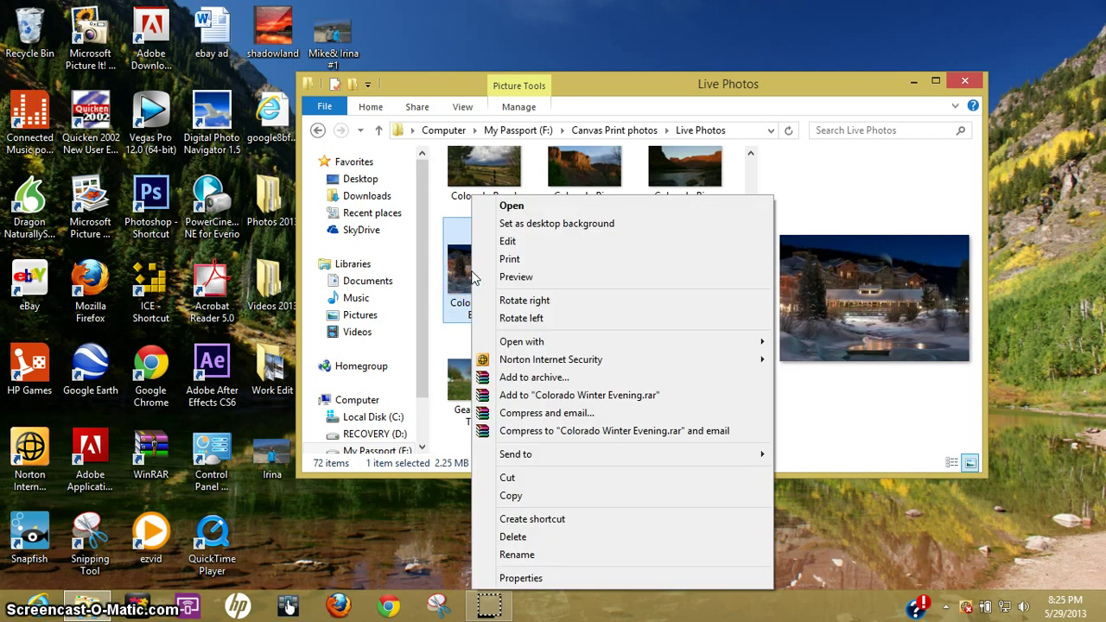
pyautogui.click(518, 224)
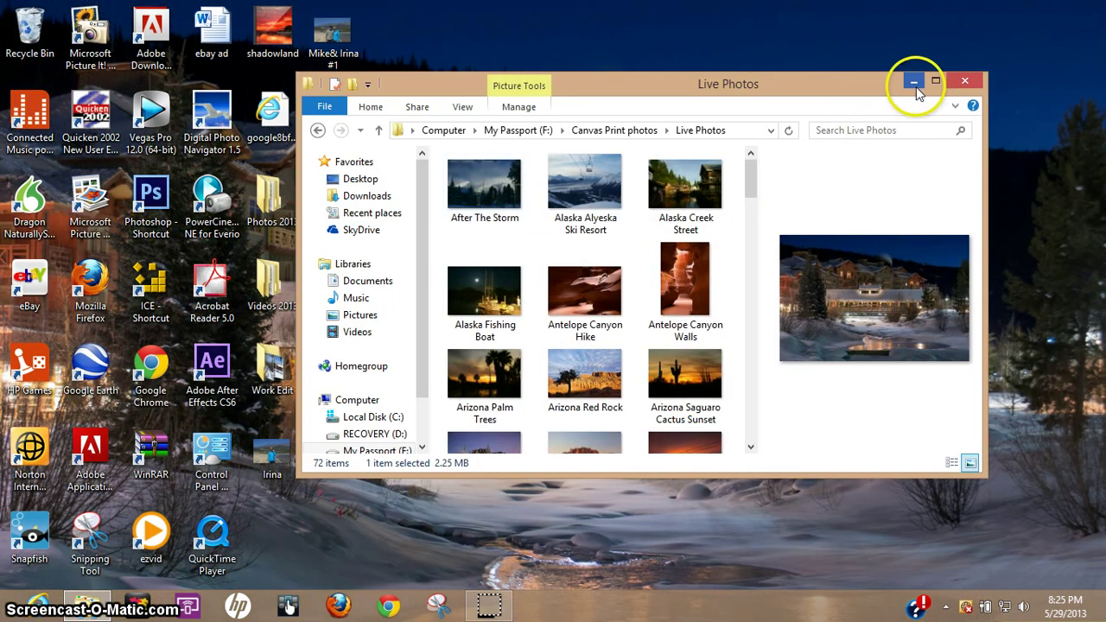
# Minimize the Live Photos window to reveal the winter evening wallpaper.
pyautogui.click(916, 80)
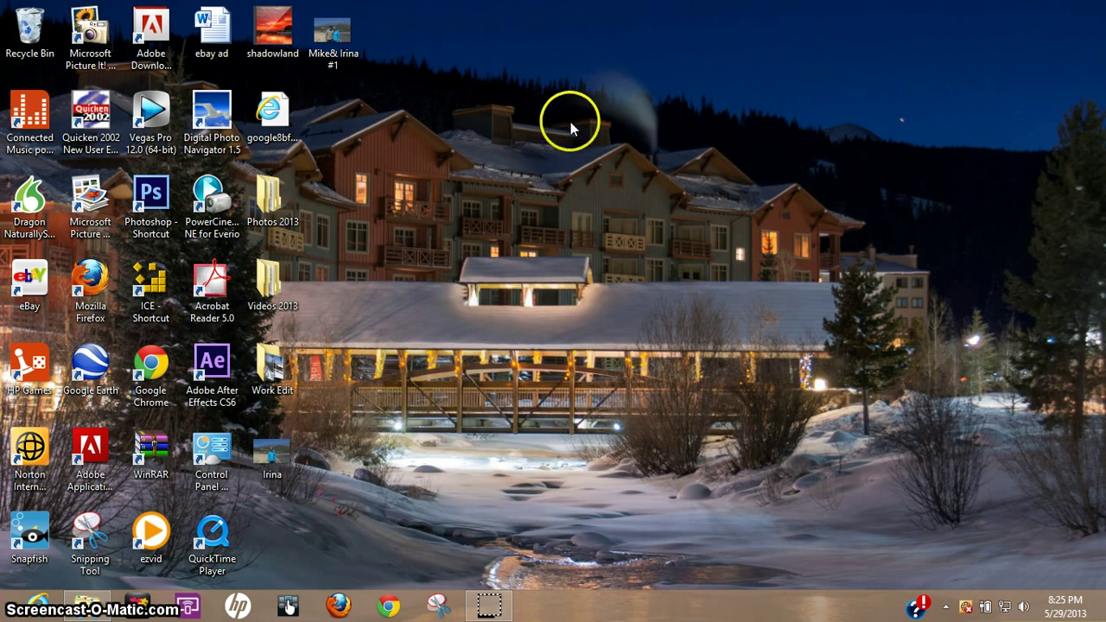